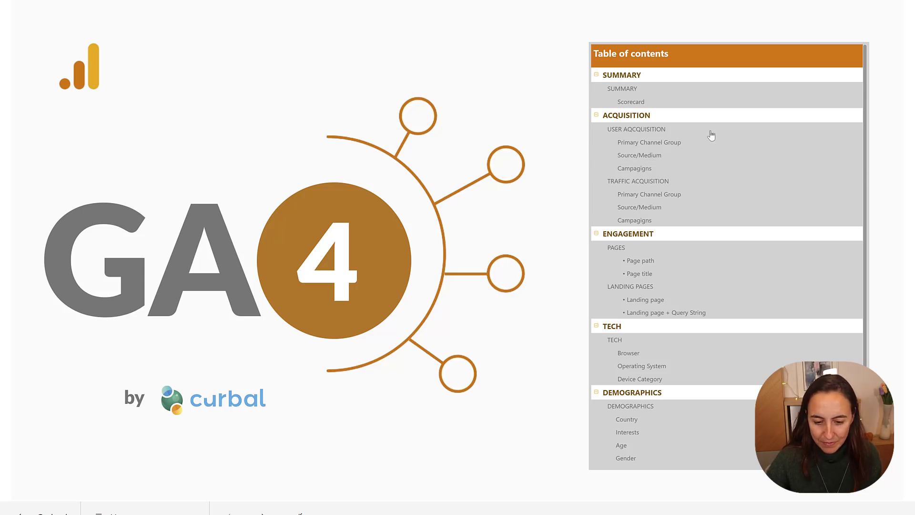
# Follow the SUMMARY link in the table of contents to the GA4 Scorecard page
pyautogui.click(637, 91)
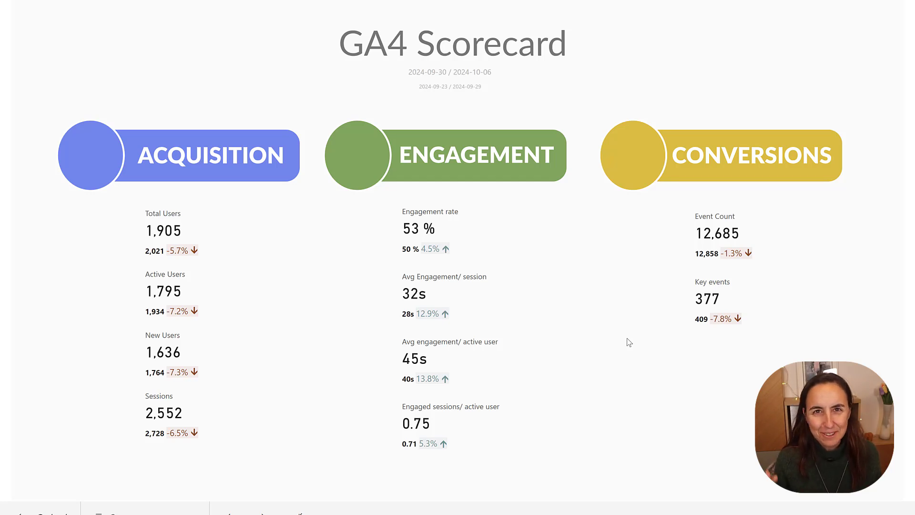
# Open the User Acquisition page and break new users down by Source/Medium, then by Campaign
pyautogui.click(143, 513)
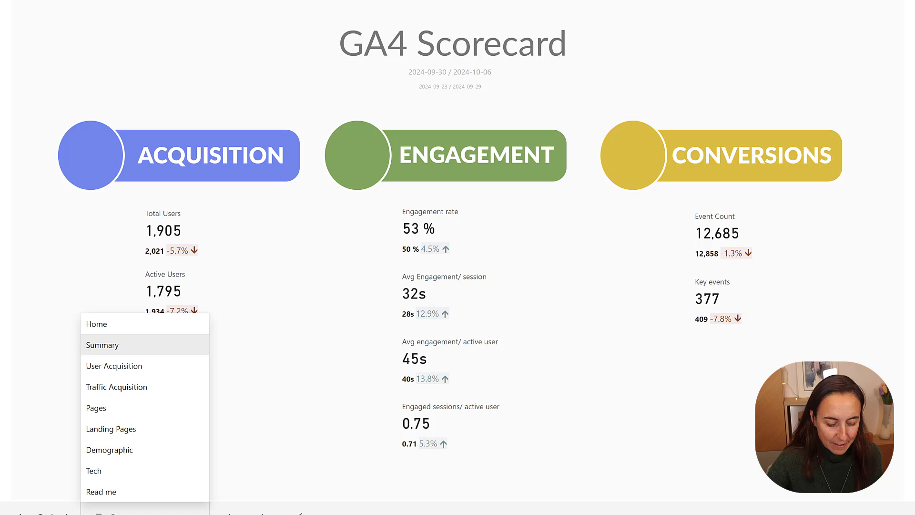
pyautogui.click(111, 367)
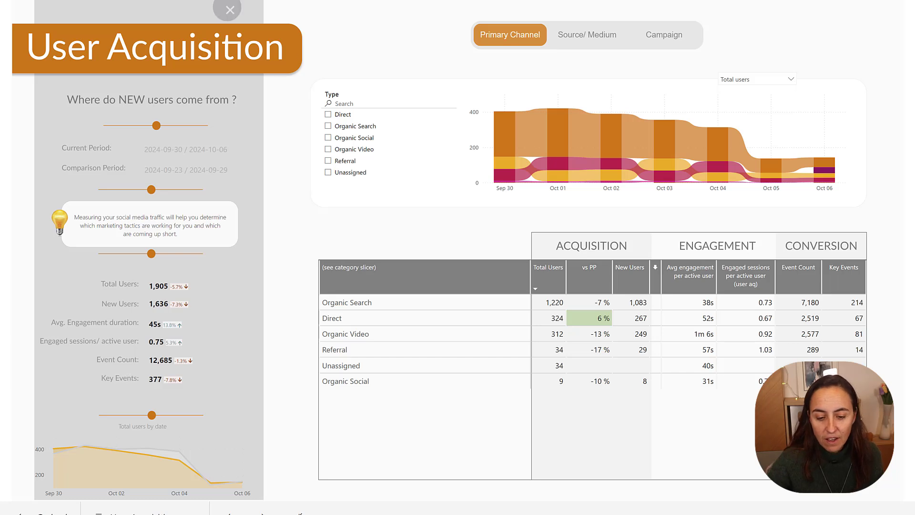
pyautogui.click(582, 38)
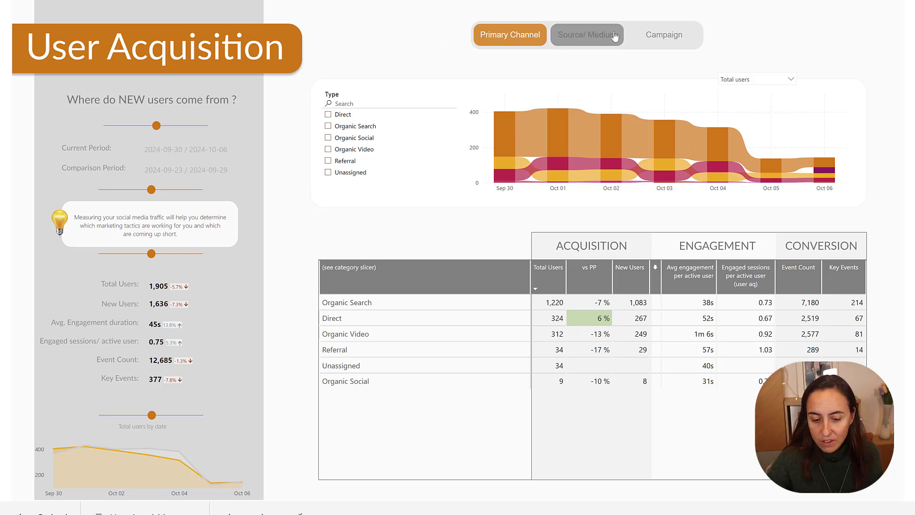
pyautogui.click(667, 38)
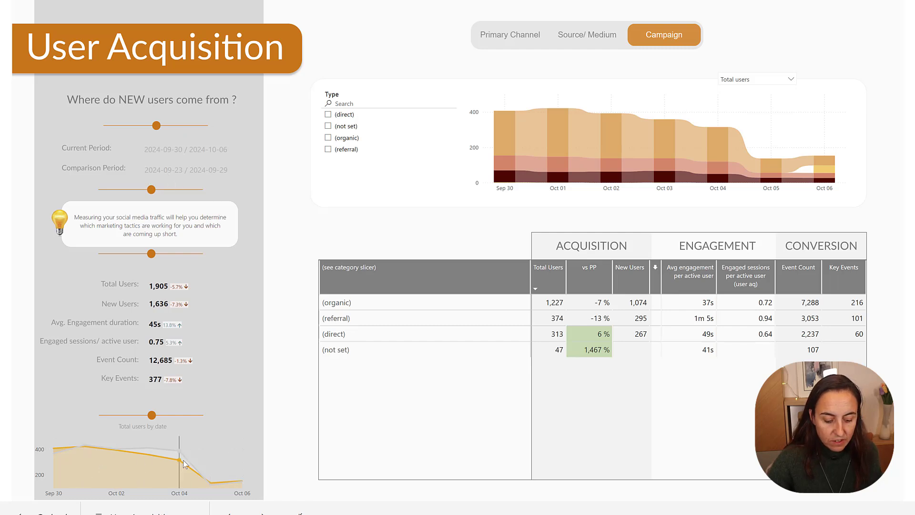
# Check the Total users metric options, then switch to the Traffic Acquisition page
pyautogui.click(759, 80)
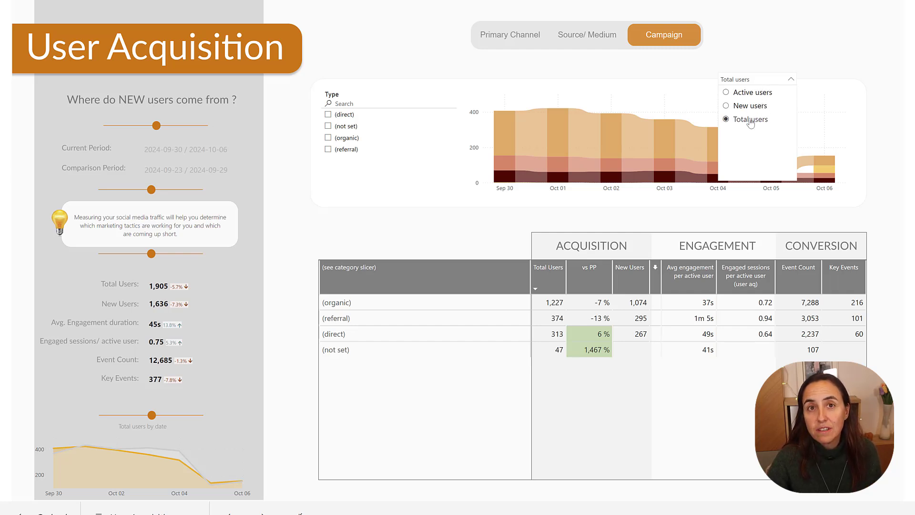
pyautogui.click(152, 512)
pyautogui.click(116, 387)
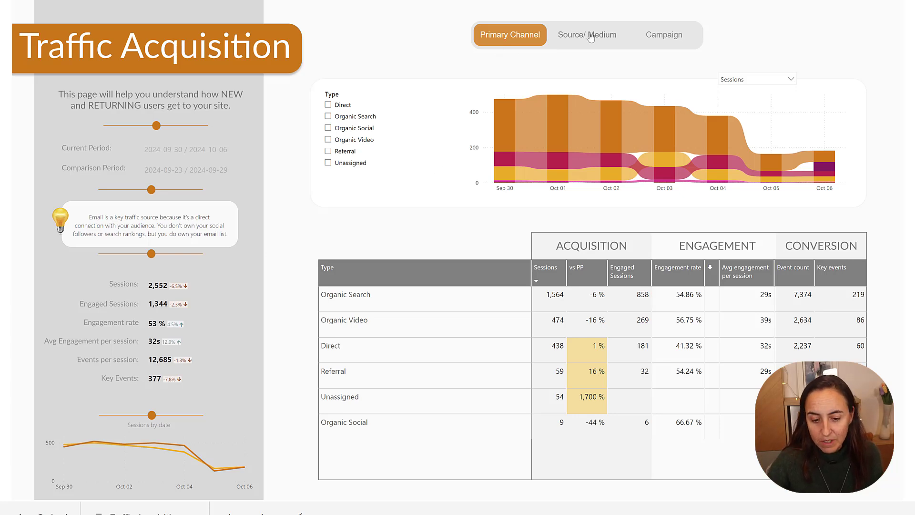
# Check the Sessions metric options, then switch to the Pages report page
pyautogui.click(779, 82)
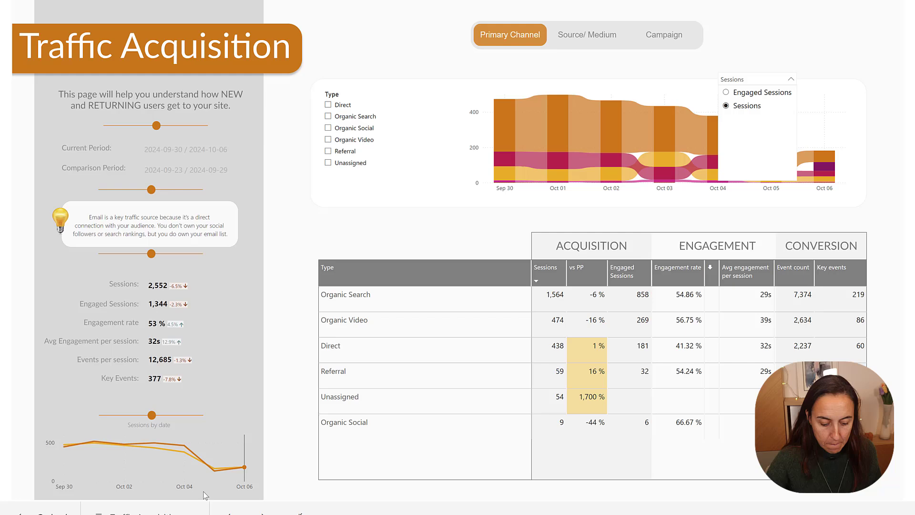
pyautogui.click(143, 512)
pyautogui.click(120, 408)
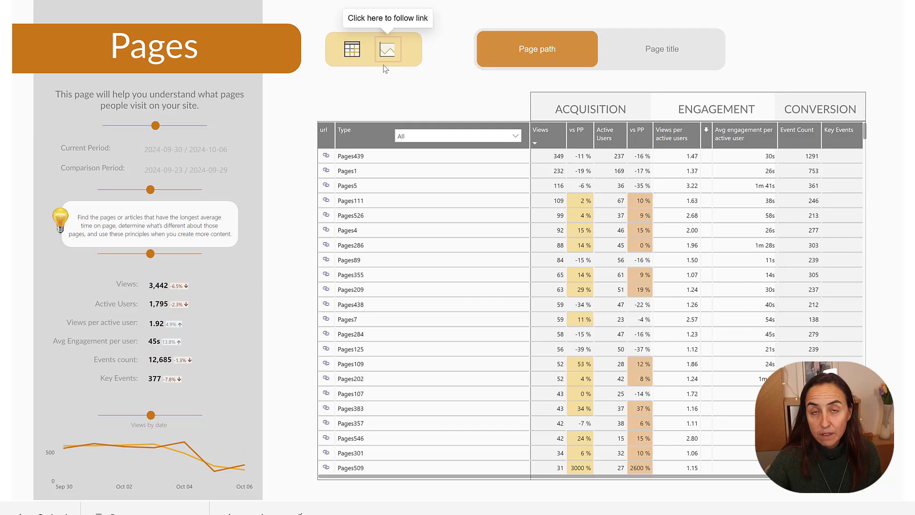
# Switch to the Landing Pages report page
pyautogui.click(144, 513)
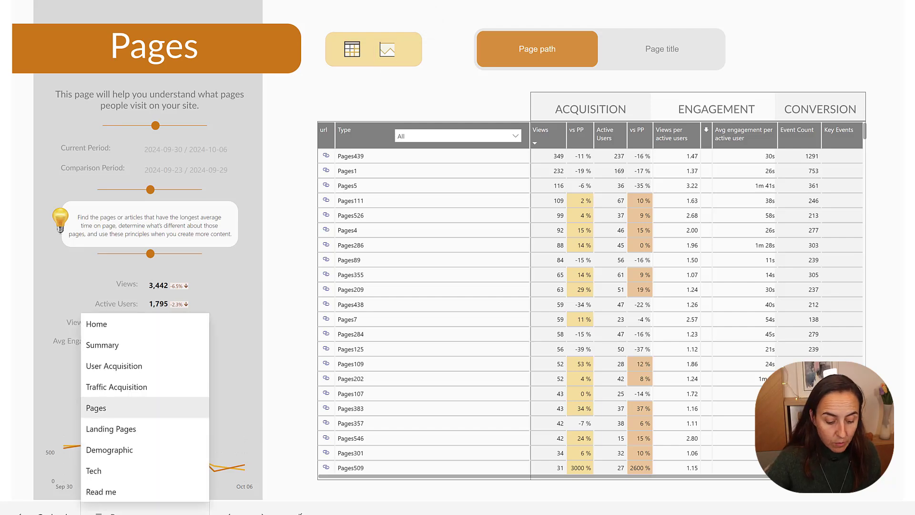
pyautogui.click(109, 430)
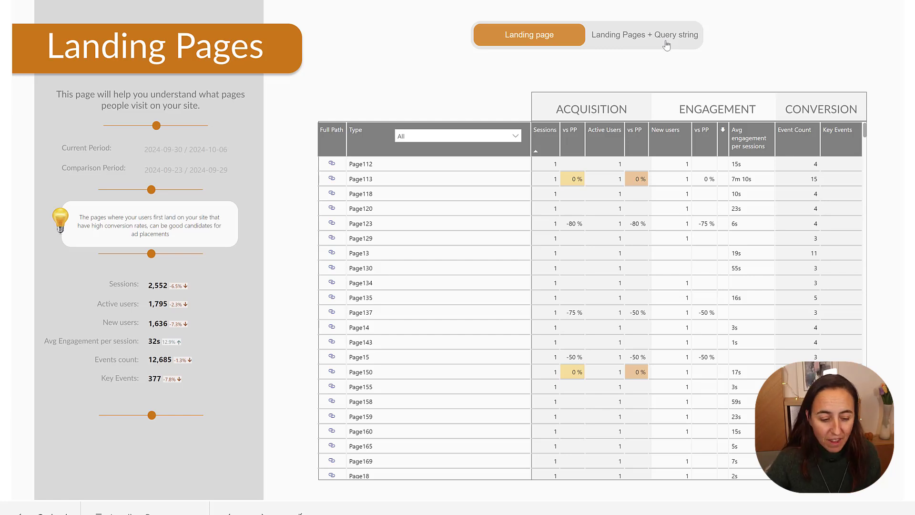
# On the Demographics page, show active users by country as stacked areas, a world map, then a table
pyautogui.click(128, 513)
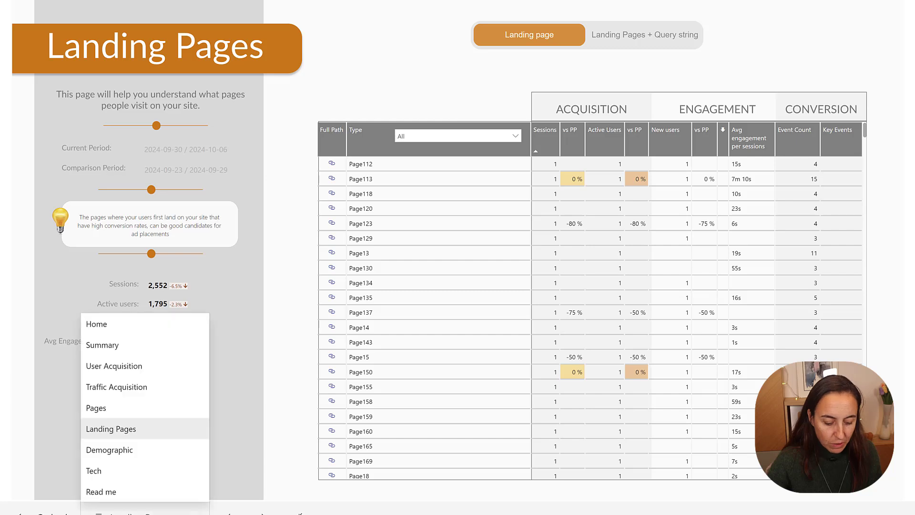
pyautogui.click(131, 452)
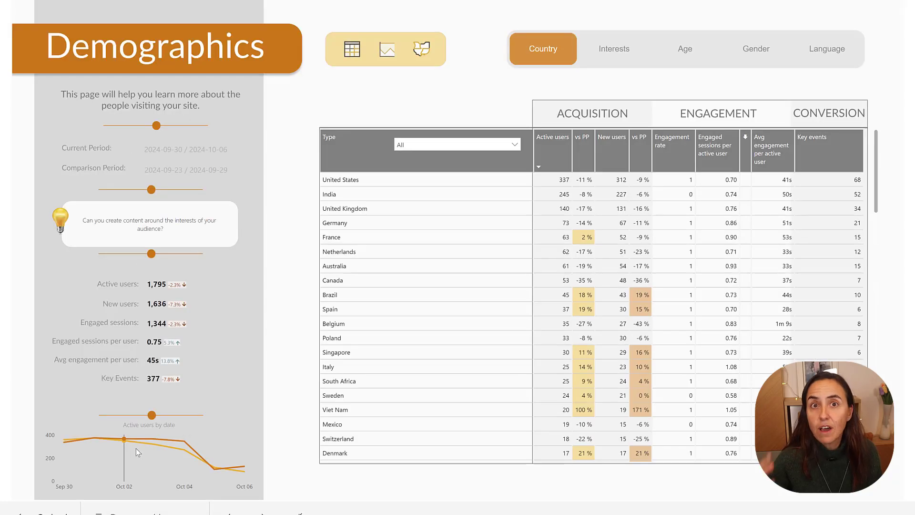
pyautogui.moveTo(136, 448)
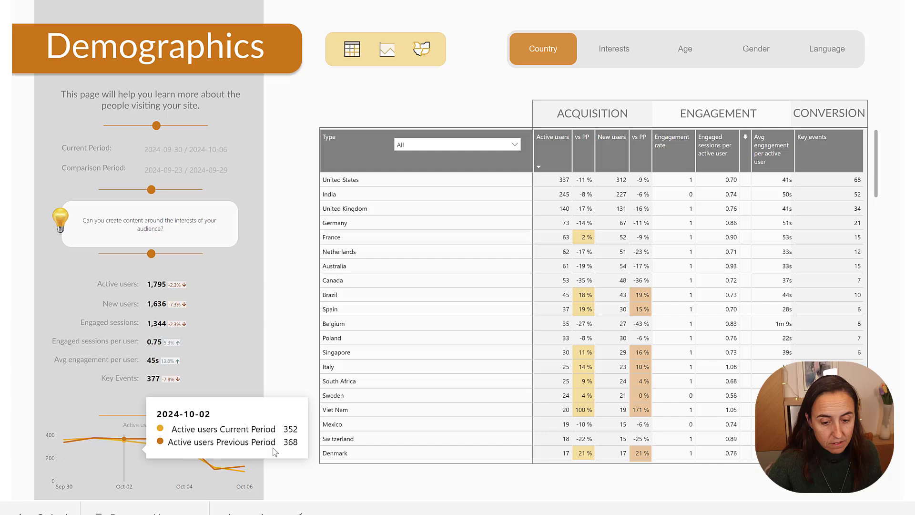
pyautogui.click(387, 54)
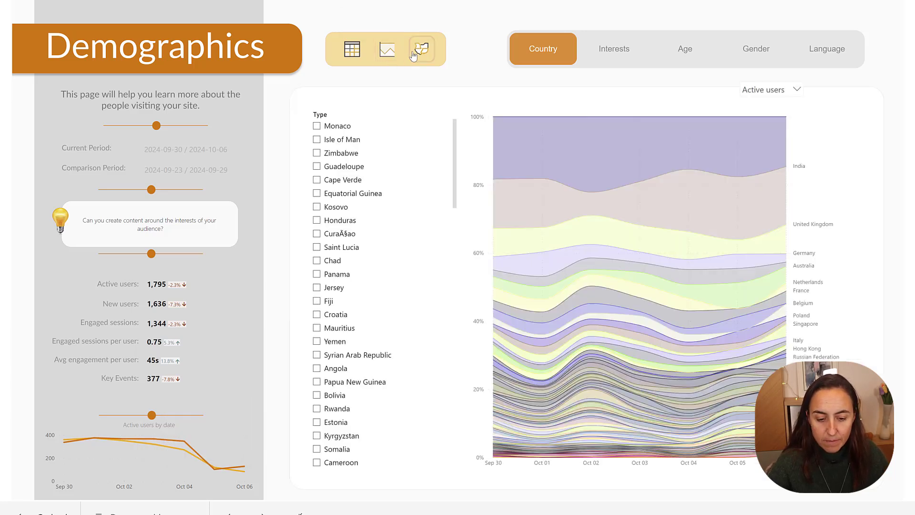
pyautogui.click(416, 51)
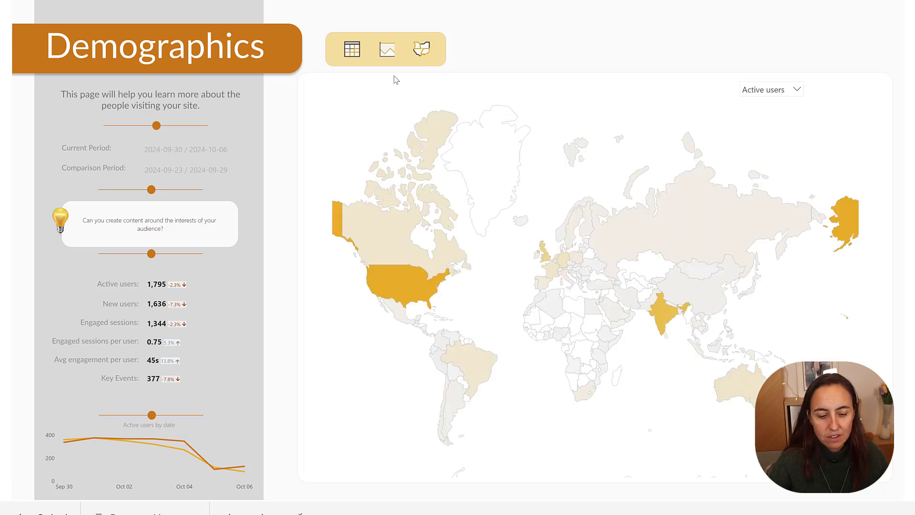
pyautogui.click(351, 50)
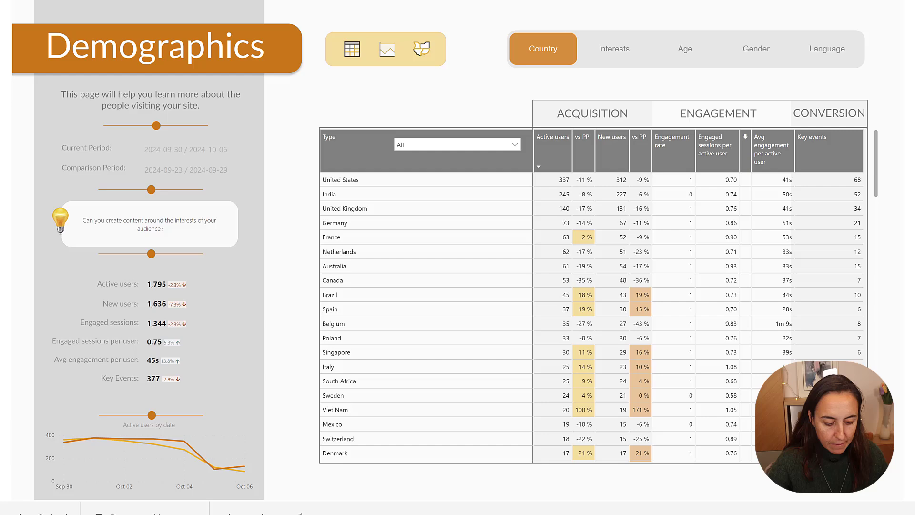
pyautogui.click(134, 511)
# Go to the Tech details page of the report
pyautogui.click(120, 479)
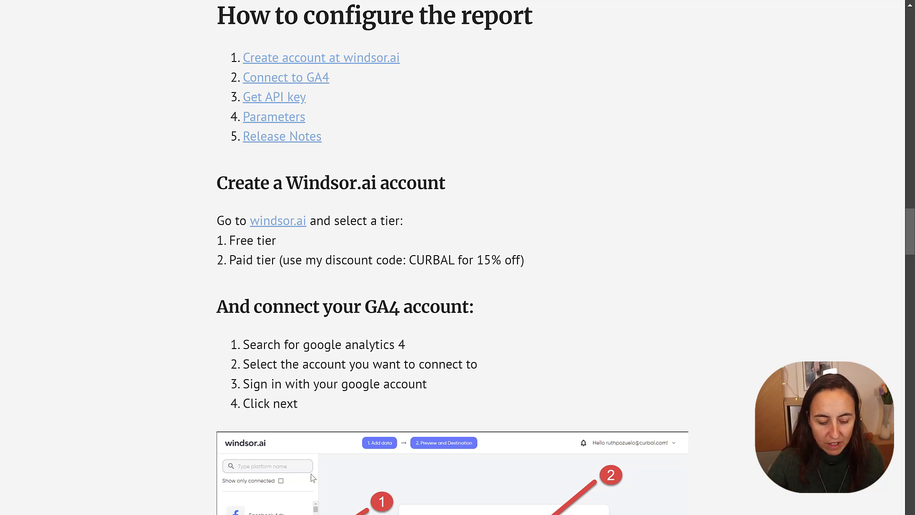
# Scroll the Curbal guide down to the Data Destinations and Copy API Key screenshots
pyautogui.scroll(-1, 439, 444)
pyautogui.scroll(-1, 432, 454)
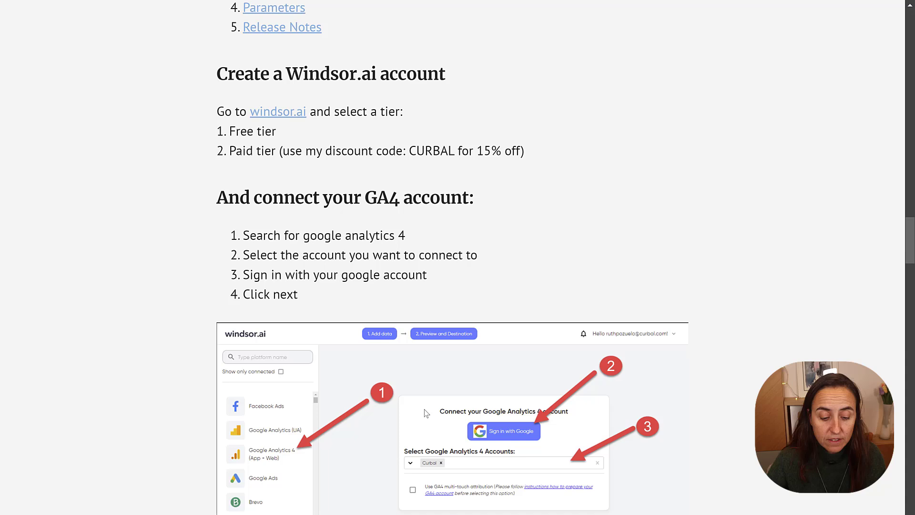
pyautogui.scroll(-1, 426, 413)
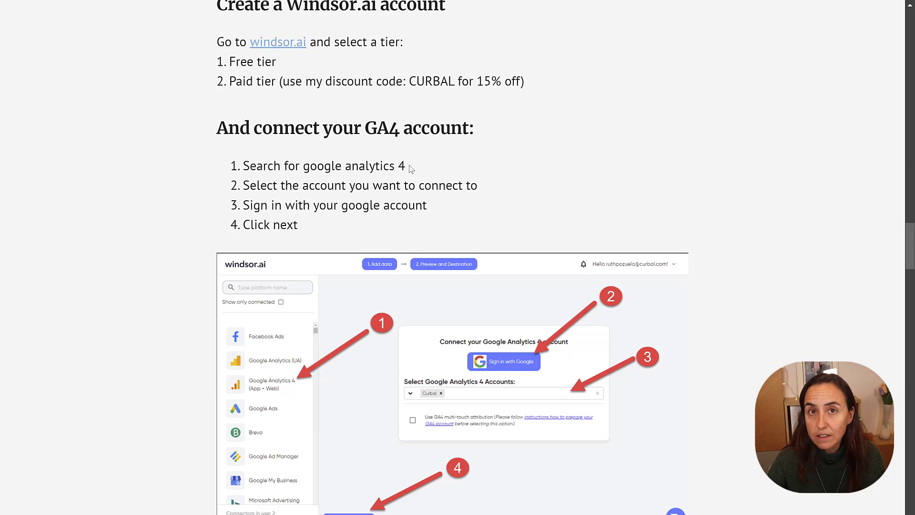
pyautogui.scroll(-1, 281, 397)
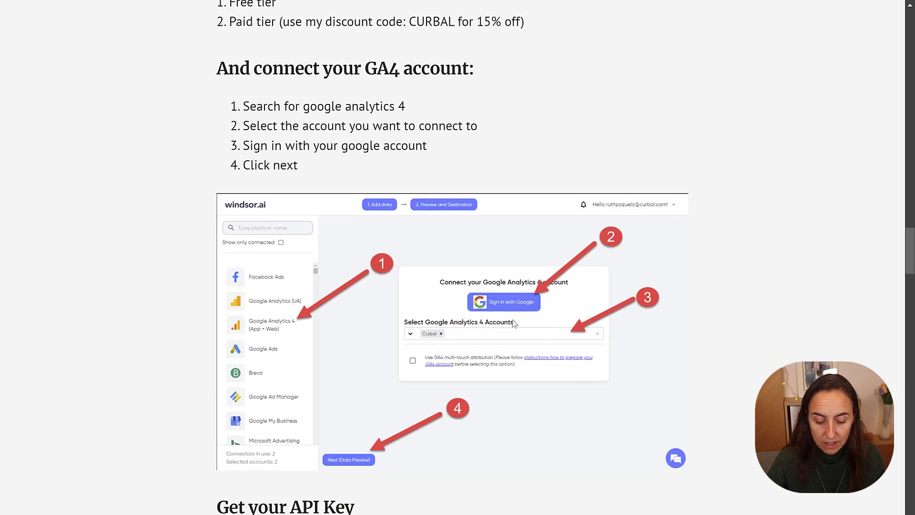
pyautogui.scroll(-9, 522, 311)
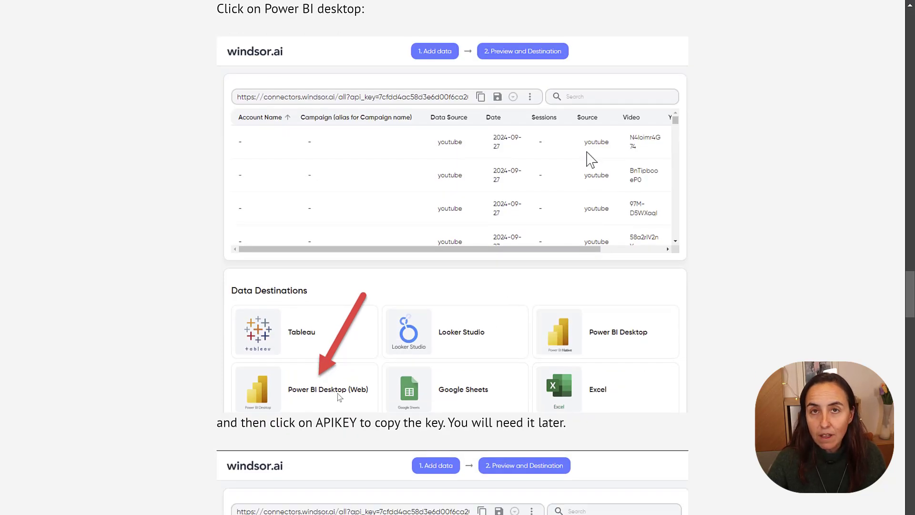
pyautogui.scroll(-4, 337, 394)
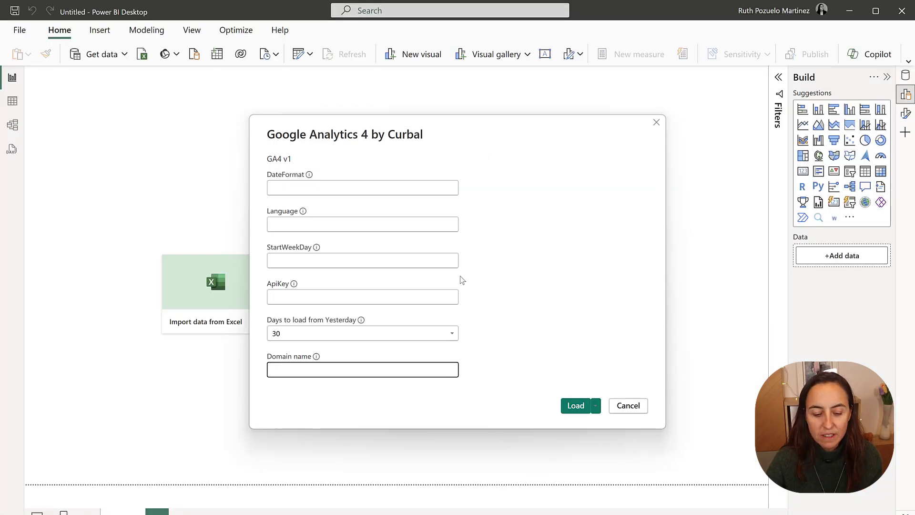
# Inspect the DateFormat and Language fields in the GA4 by Curbal dialog and their info tips
pyautogui.click(301, 188)
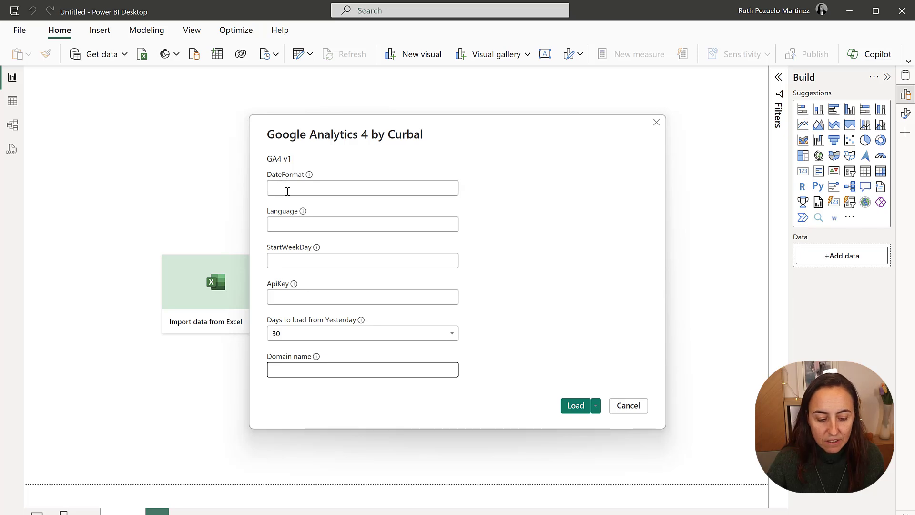
pyautogui.click(288, 227)
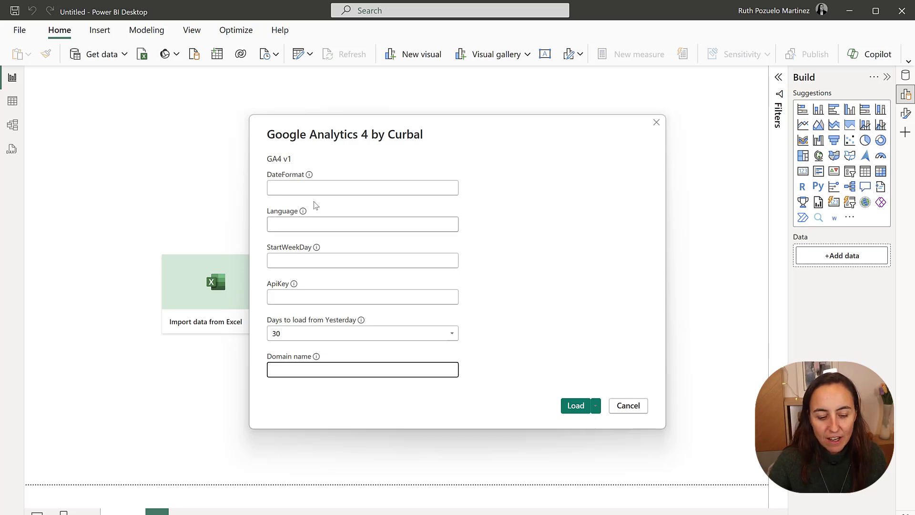
pyautogui.click(320, 188)
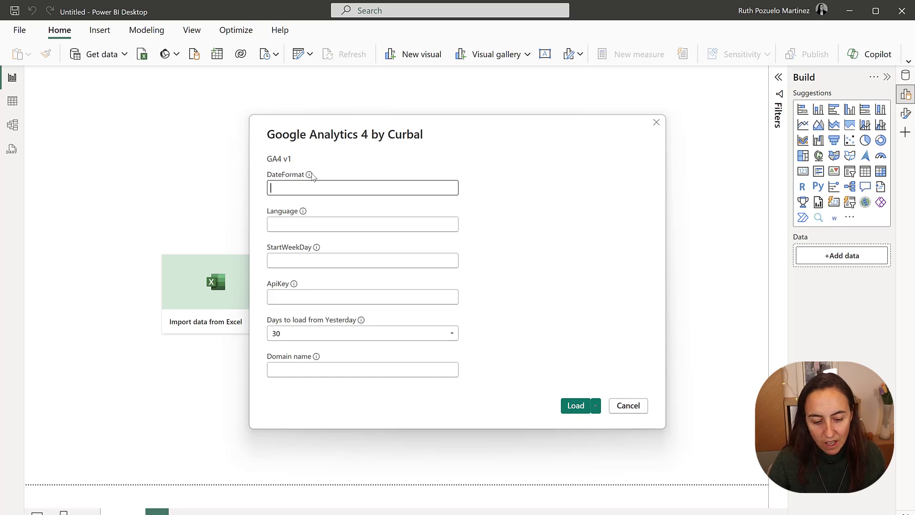
pyautogui.moveTo(308, 177)
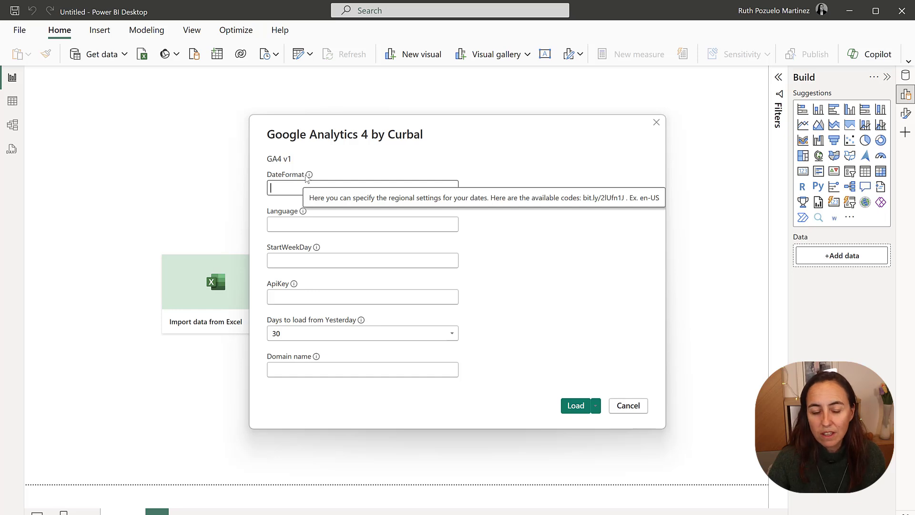
pyautogui.moveTo(305, 215)
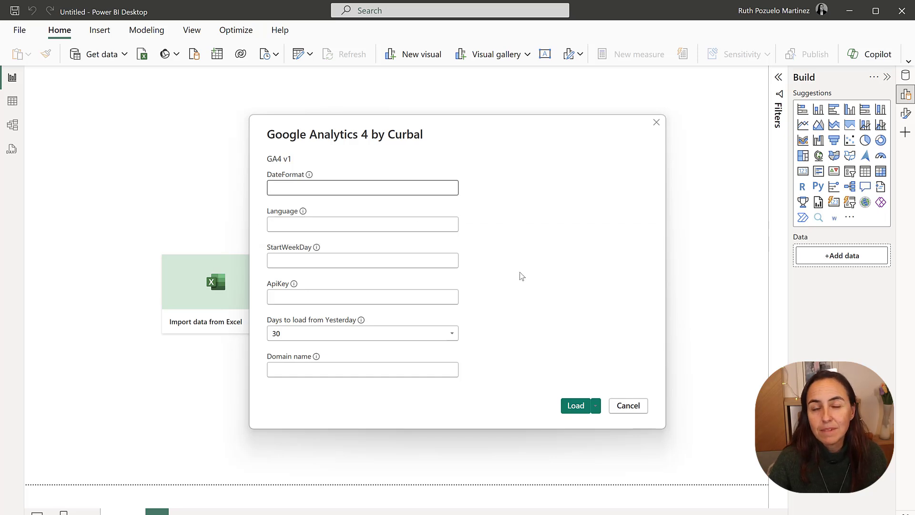
pyautogui.click(345, 260)
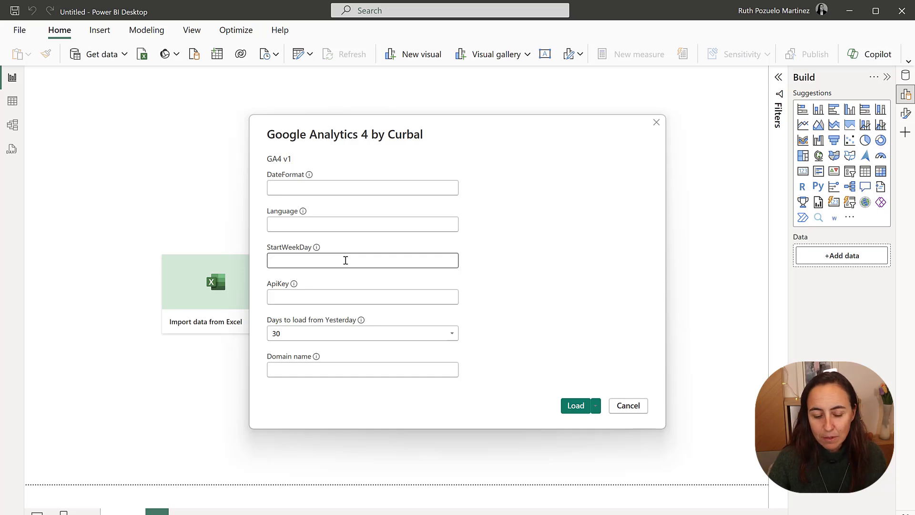
pyautogui.click(365, 295)
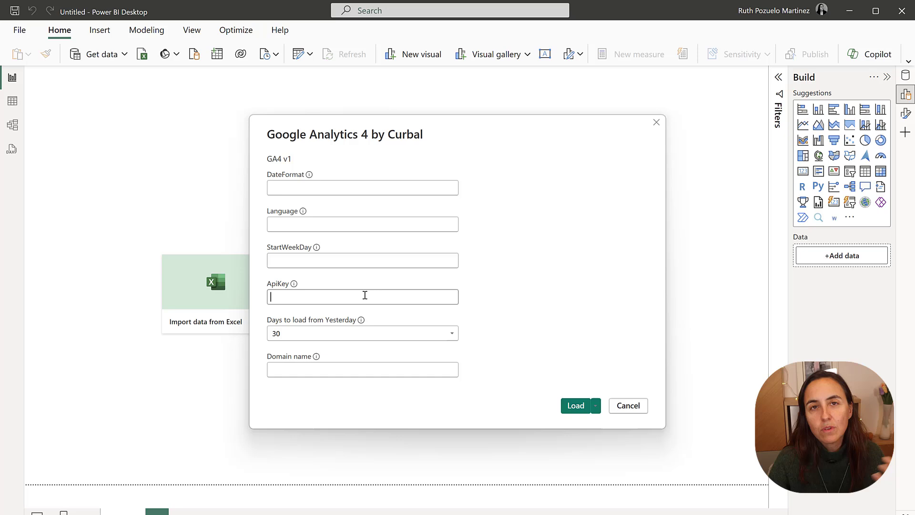
pyautogui.click(380, 330)
pyautogui.click(452, 333)
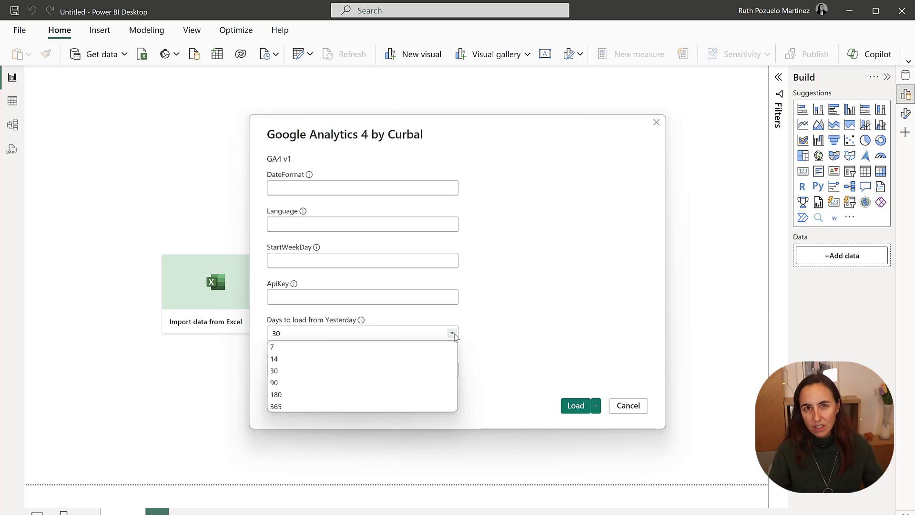
pyautogui.click(596, 287)
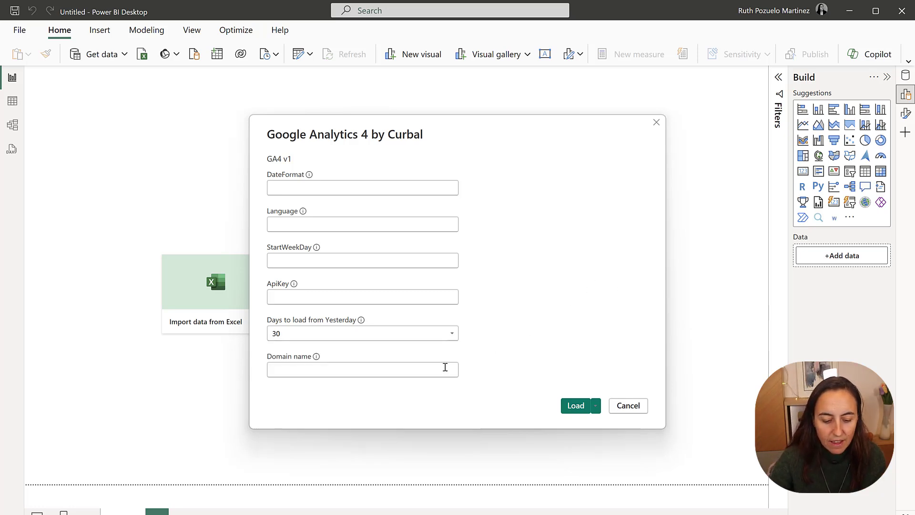
pyautogui.click(360, 372)
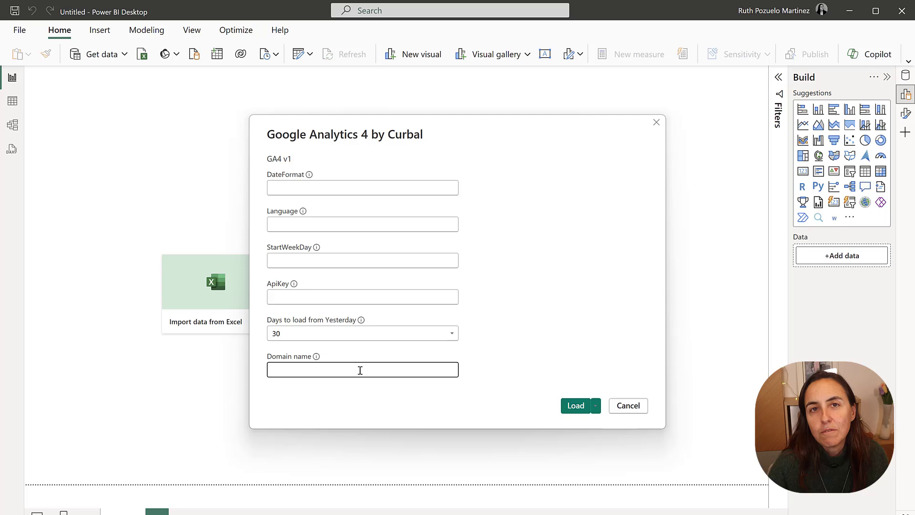